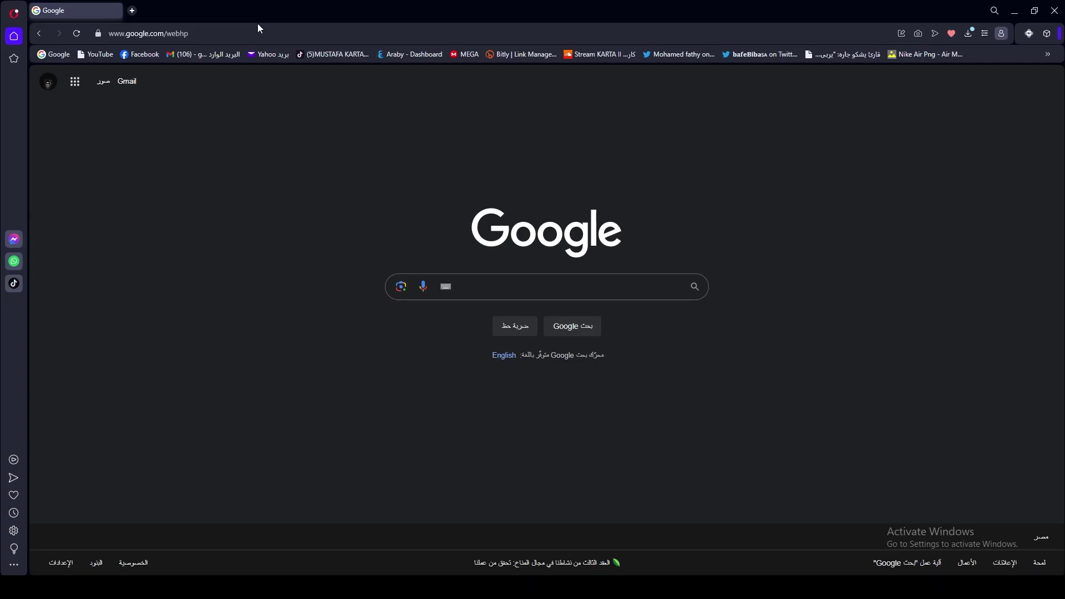
- Load designer.microsoft.com by typing 'mic' and picking the Microsoft Designer suggestion
left_click(261, 34)
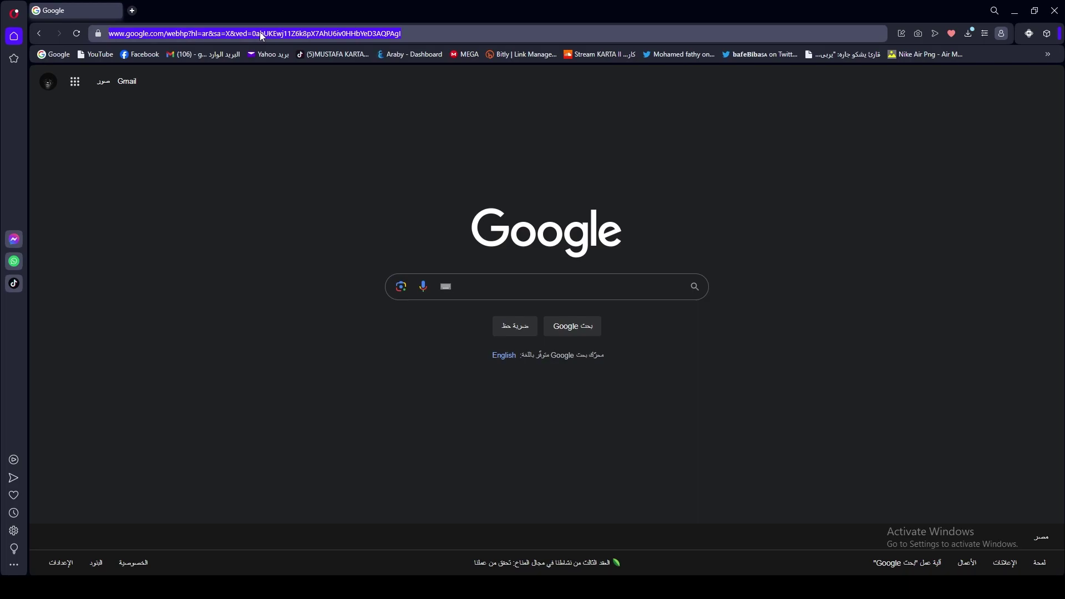
type("mic")
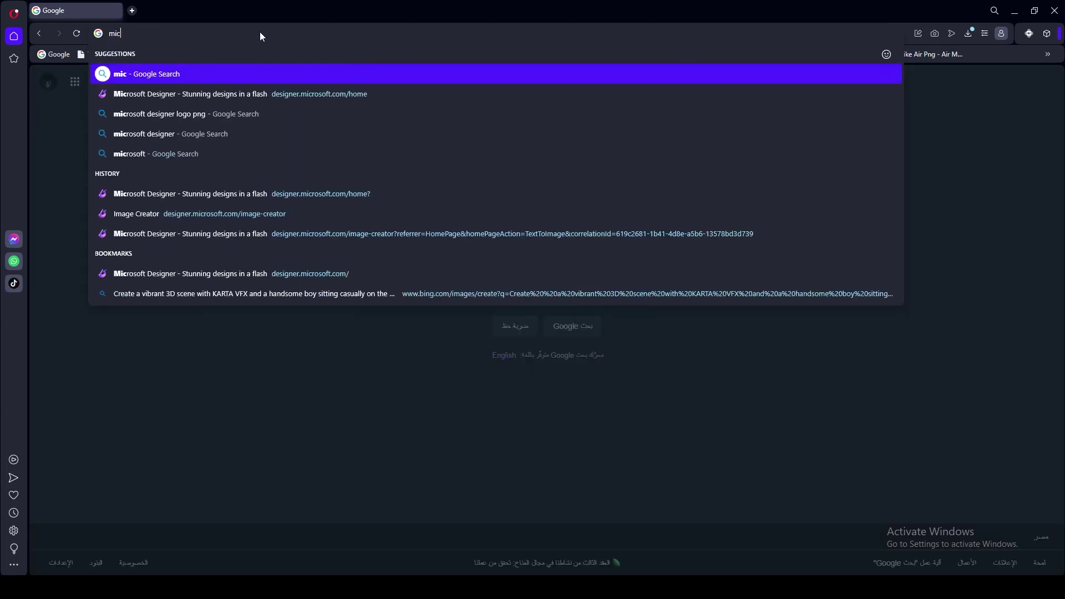
left_click(210, 95)
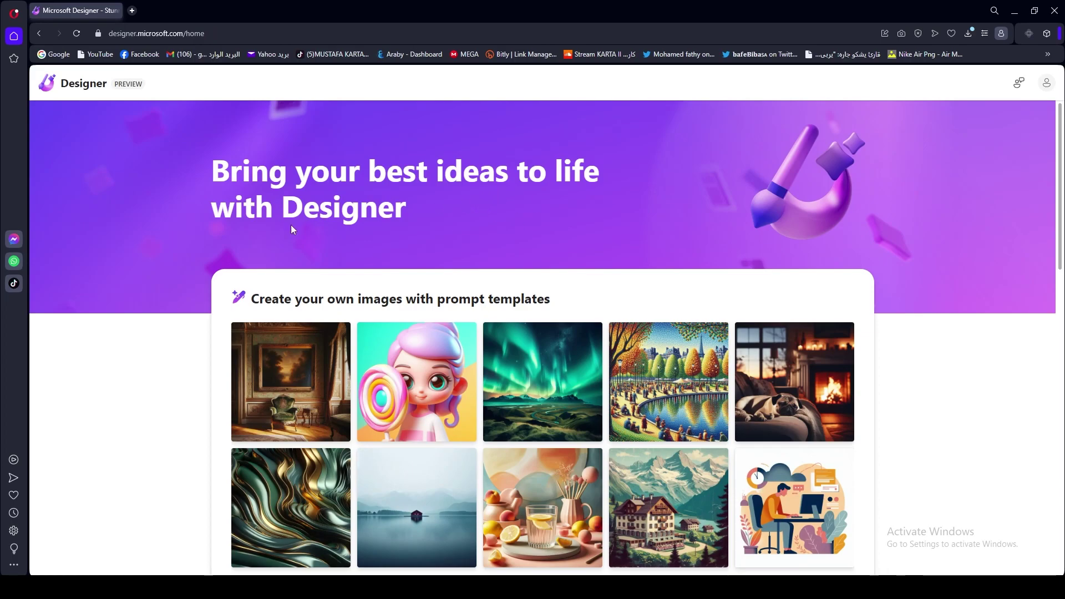
- Launch the Image Creator's Generate card under 'Get started with generative AI'
scroll(250, 239, "down", 5)
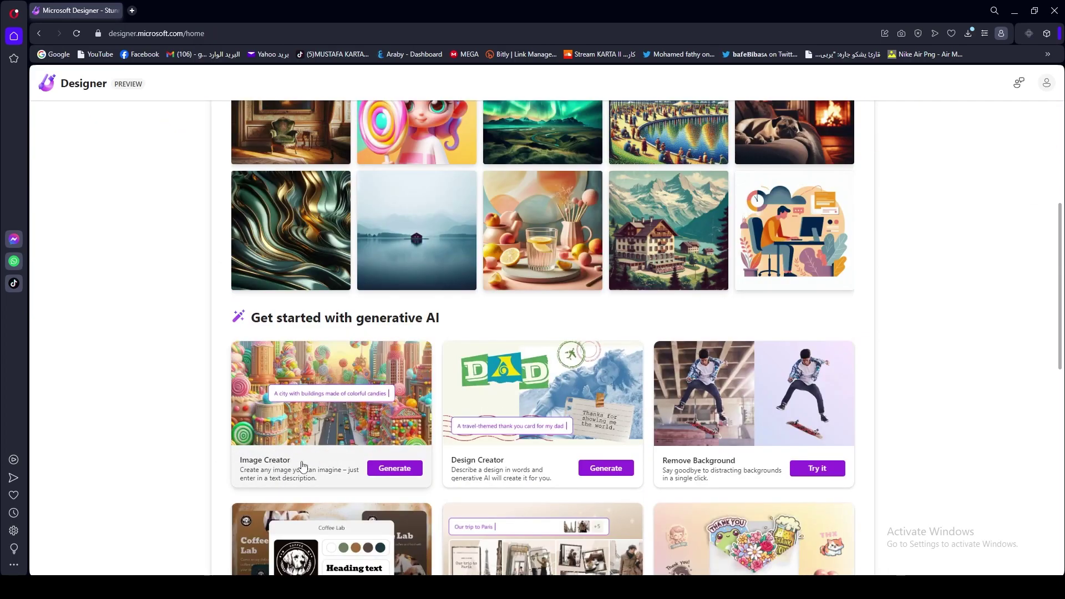
left_click(401, 478)
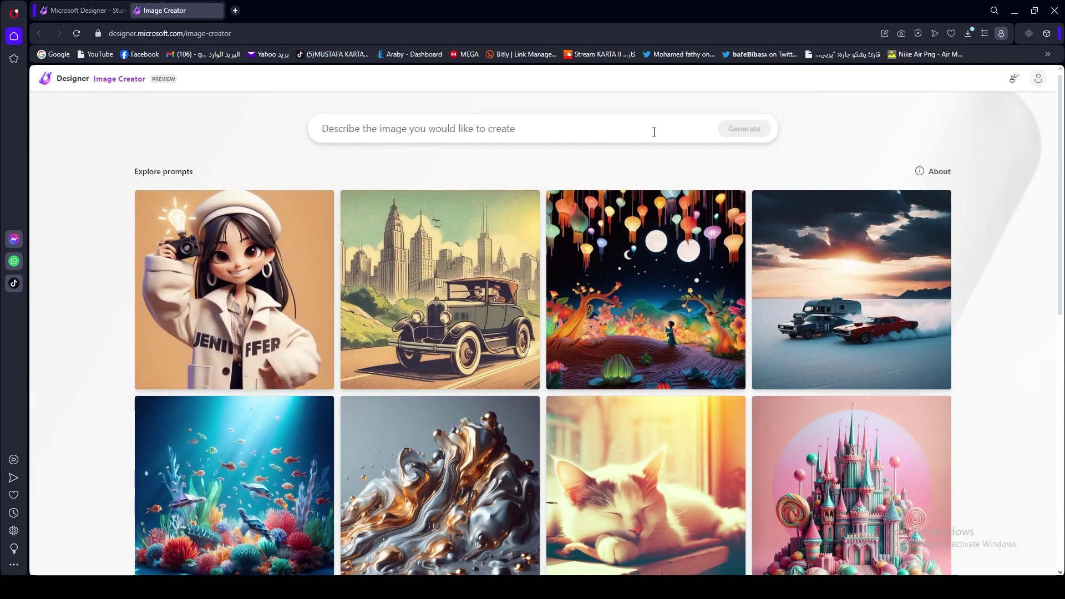
- Paste the prepared Valentine's Day red-hoodie prompt and correct the age to 23
left_click(442, 128)
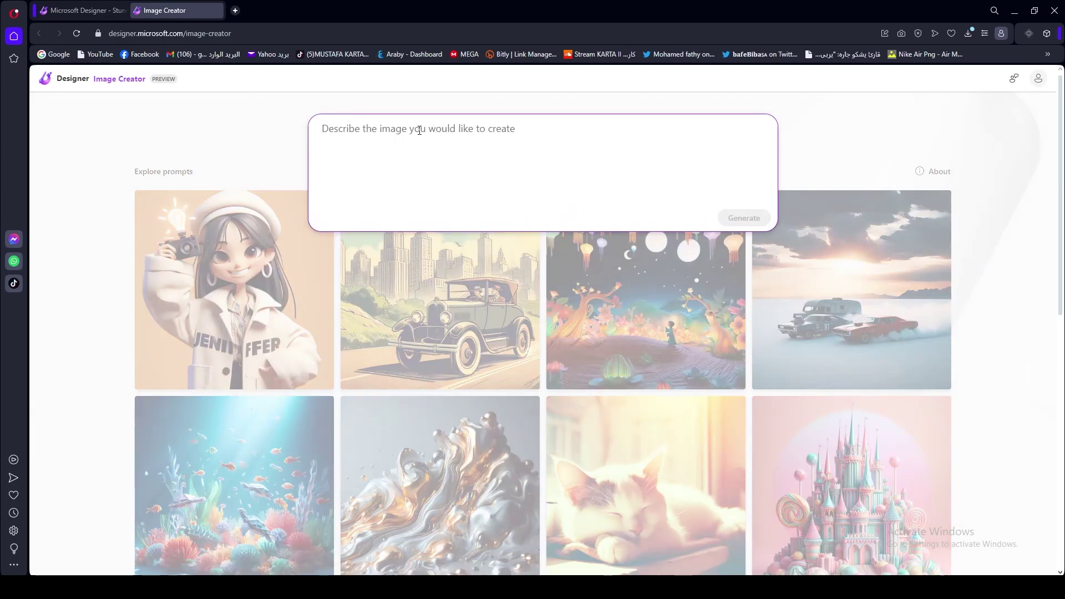
type("Realistic Egyptian 25 year old cute boy write name \"Mustafa \" on boy Red hoodies it, Giving a teddy to girl and 23 year old beautiful girl with top and jean on the park with teddy day an write on teddy, and also written Muslim girl name \"Marwa \" on girl top dress . The background park with big capital letter name feature in couple background \" Valentine's Day \", Love mood, realistic photo, at dark night with moon and background beautiful bird's flying.")
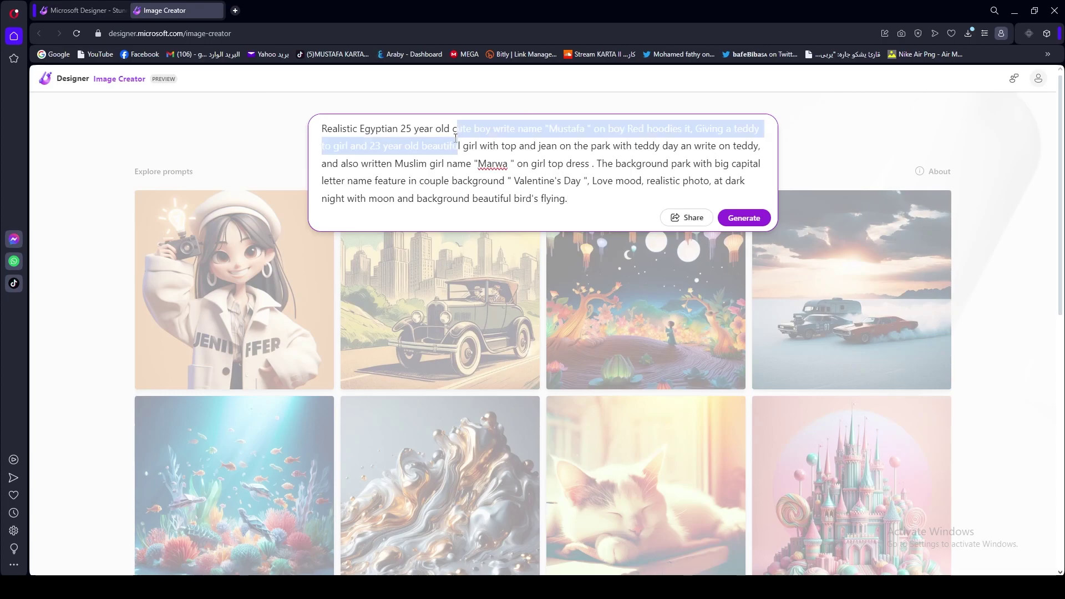
double_click(403, 123)
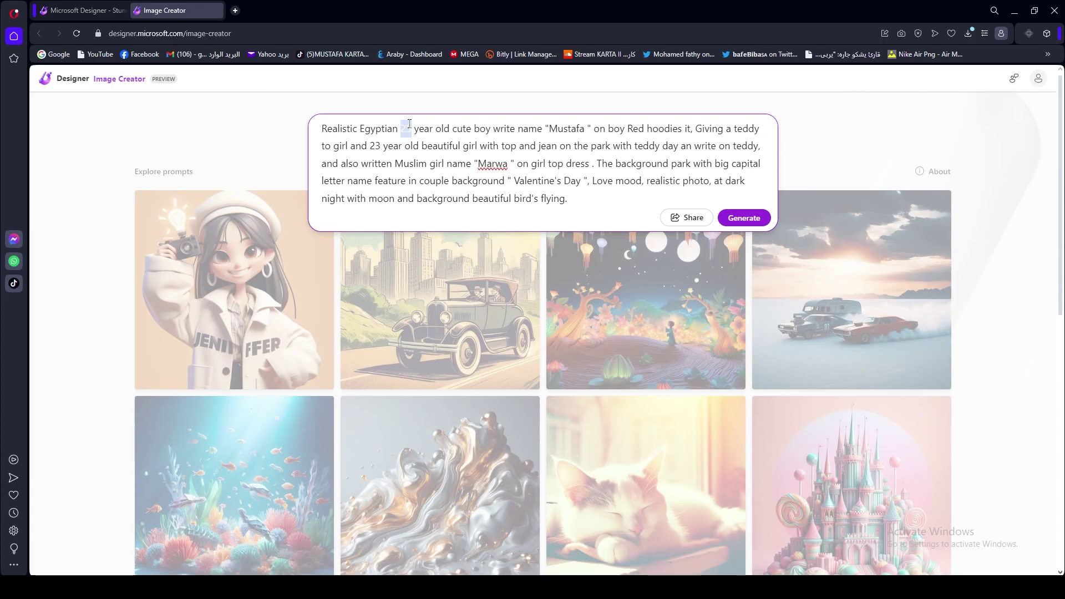
left_click_drag(378, 145, 370, 144)
type("2")
- Review the girl's name, the man's name and 'Valentine's Day' in the pasted prompt
double_click(478, 163)
left_click(483, 161)
left_click_drag(579, 128, 549, 129)
left_click(547, 181)
left_click_drag(513, 181, 577, 181)
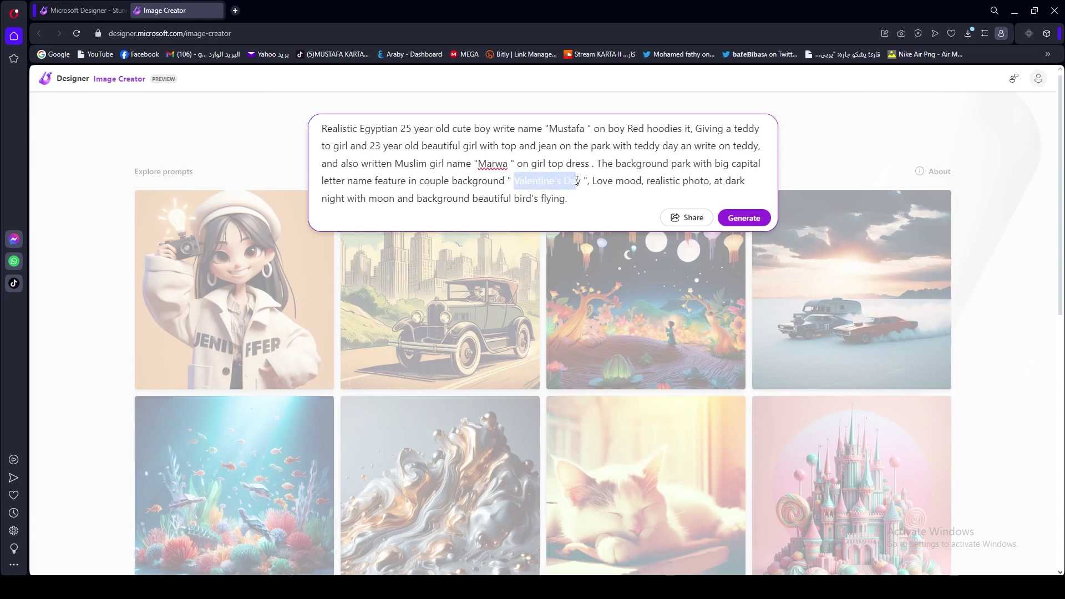
left_click(556, 181)
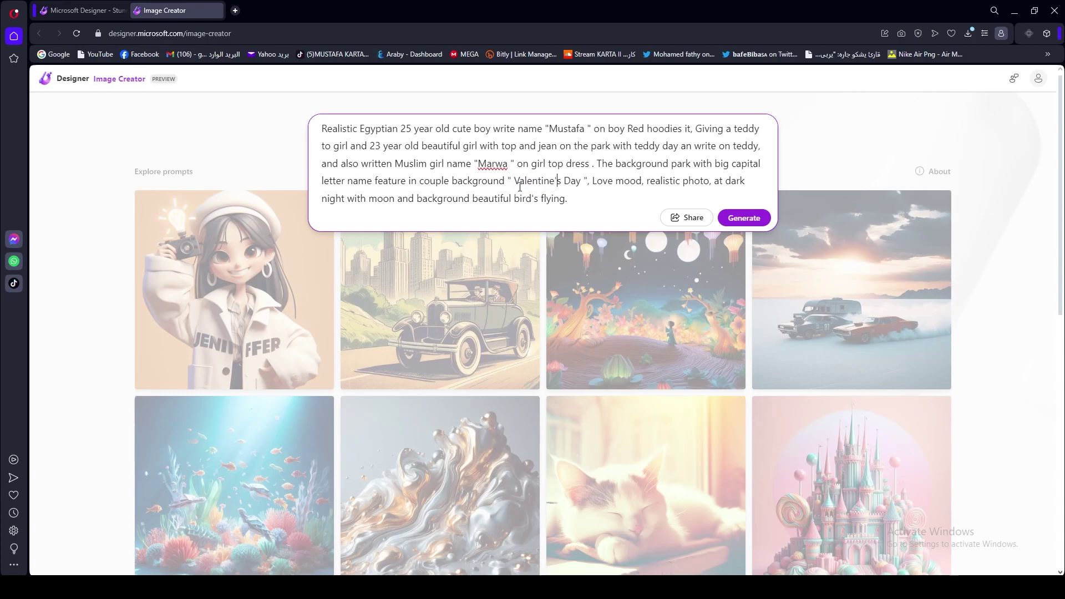
key("ctrl+a")
left_click(697, 198)
- Generate the two couple-with-teddy images and download both of them
left_click(756, 222)
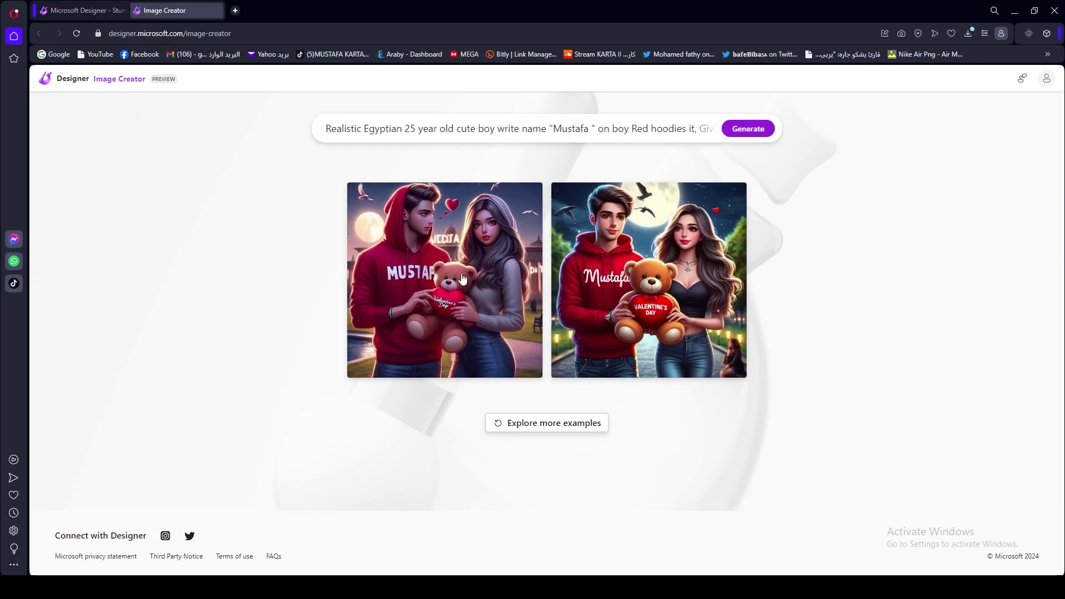
left_click(464, 279)
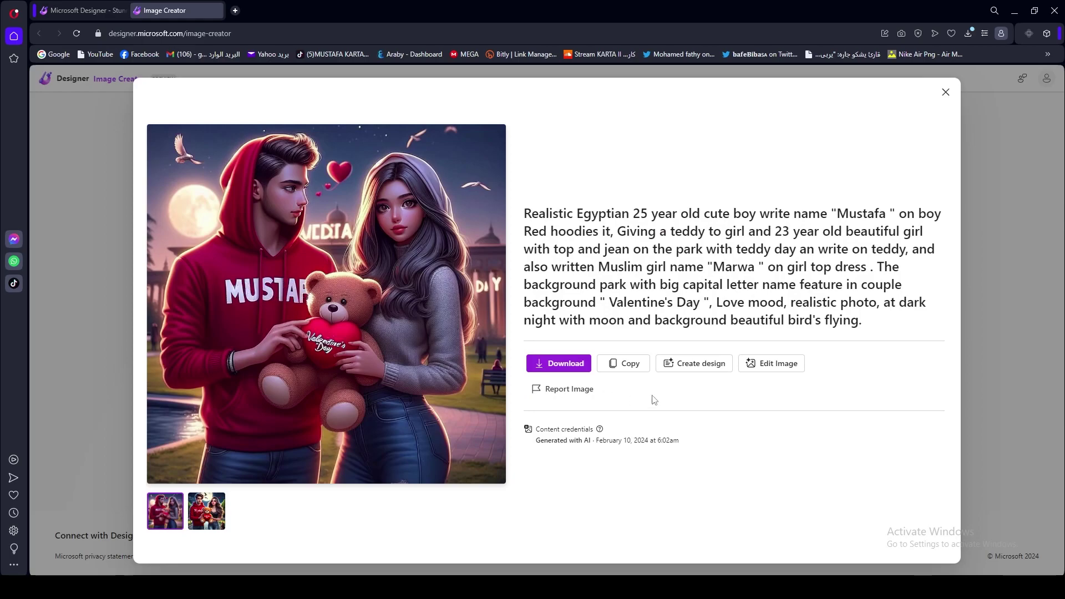
left_click(562, 365)
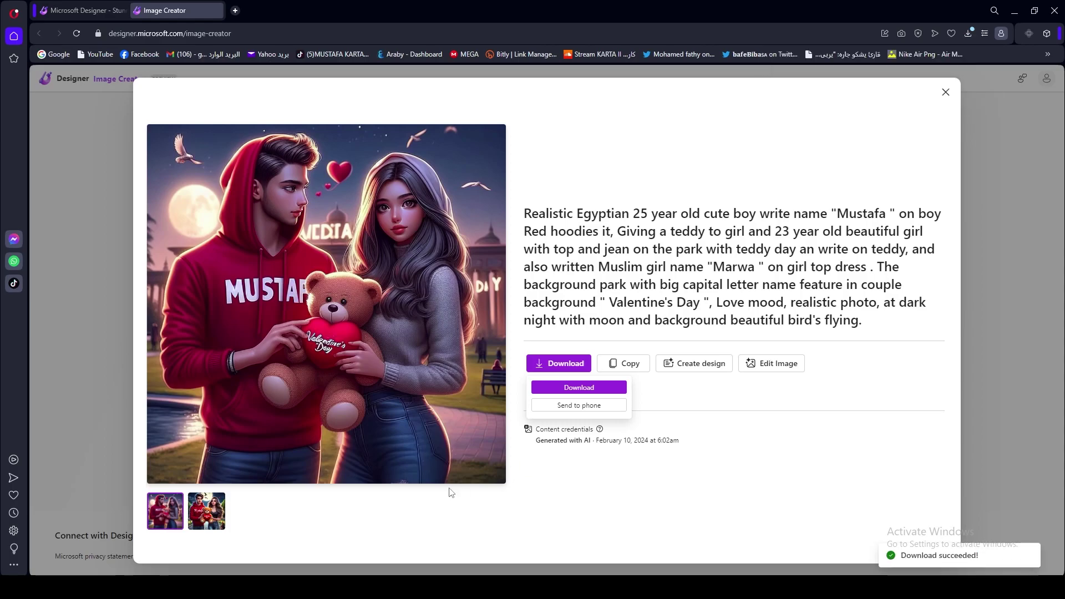
left_click(206, 511)
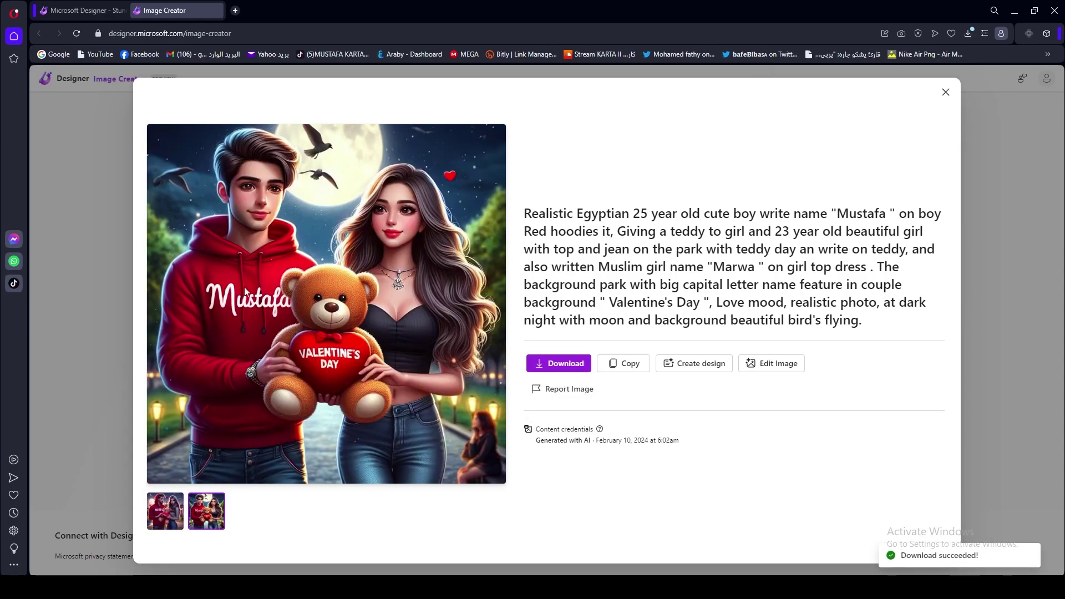
left_click(557, 366)
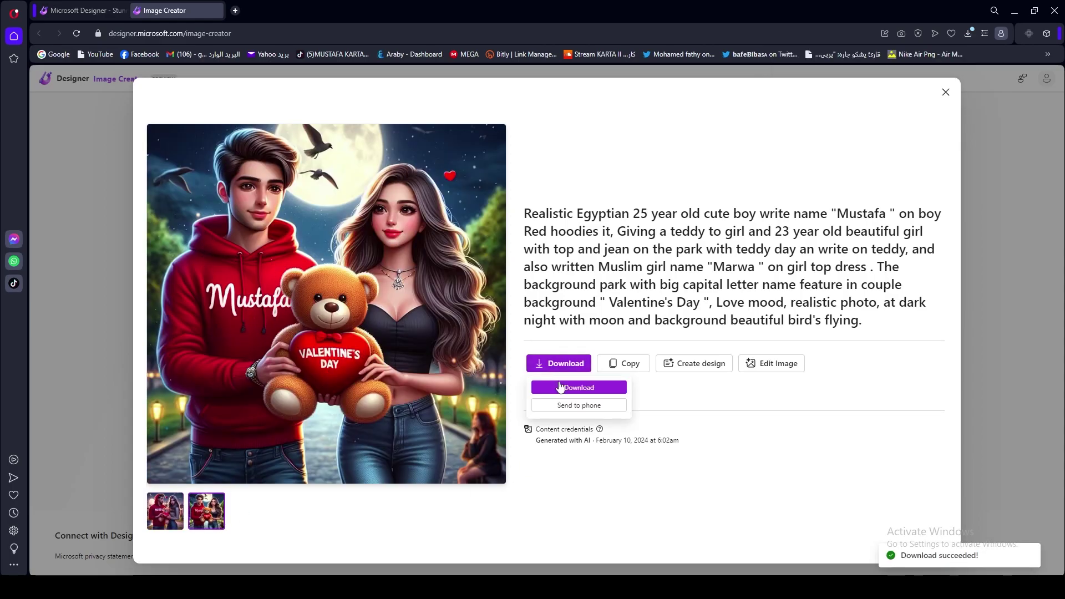
left_click(561, 384)
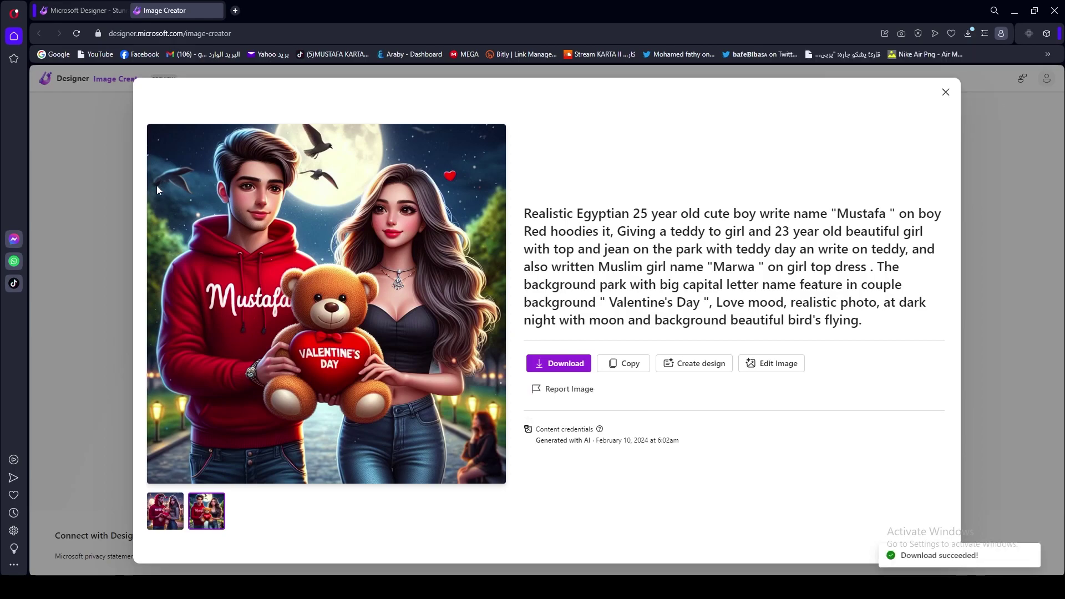
left_click(128, 175)
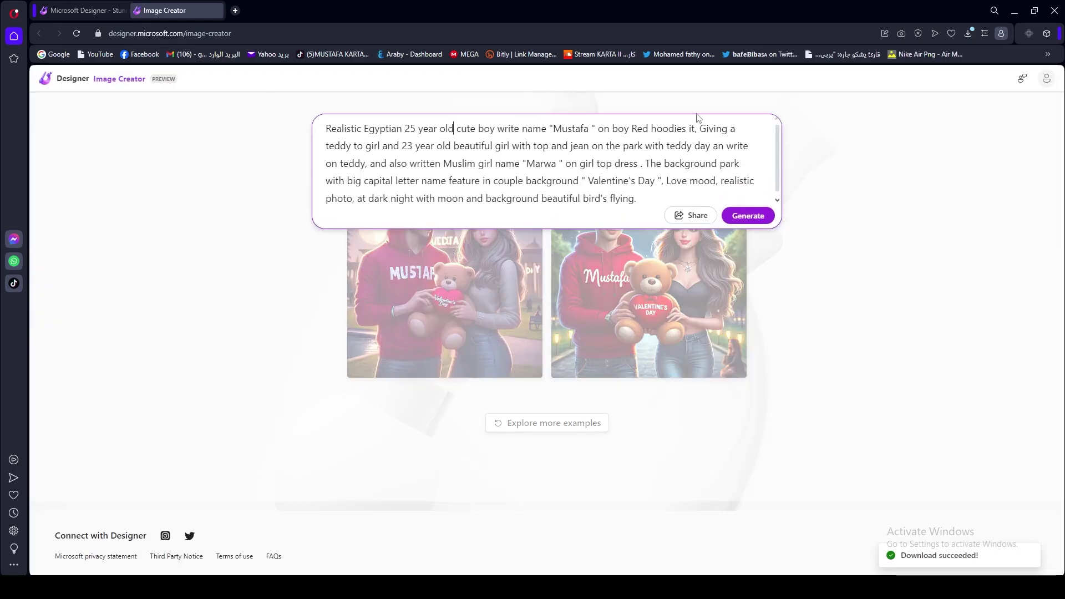
- Regenerate the couple images and download both new results as .jpeg files
left_click(749, 218)
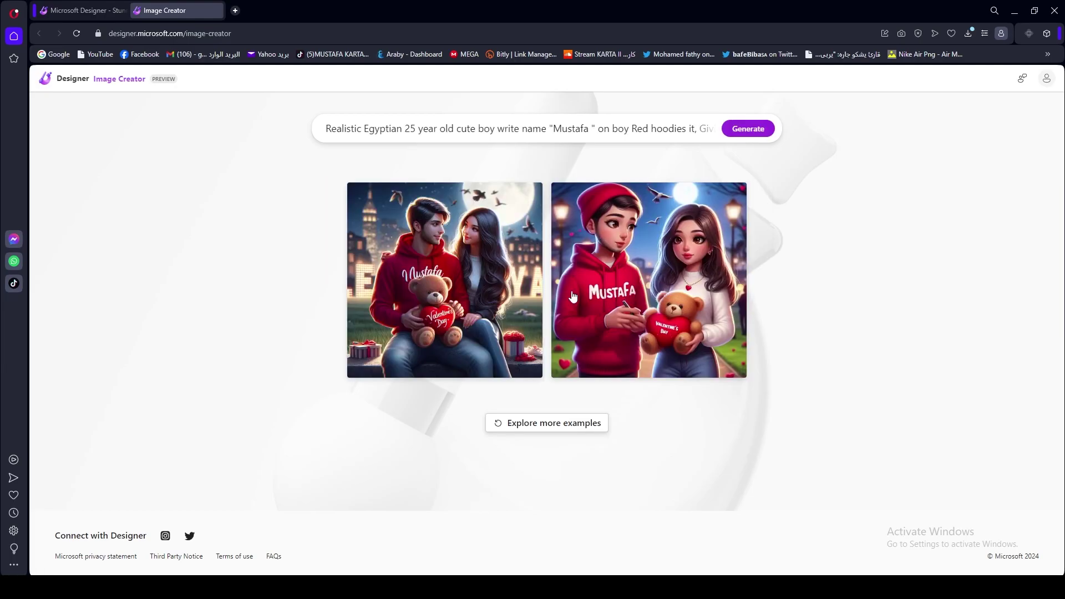
left_click(516, 269)
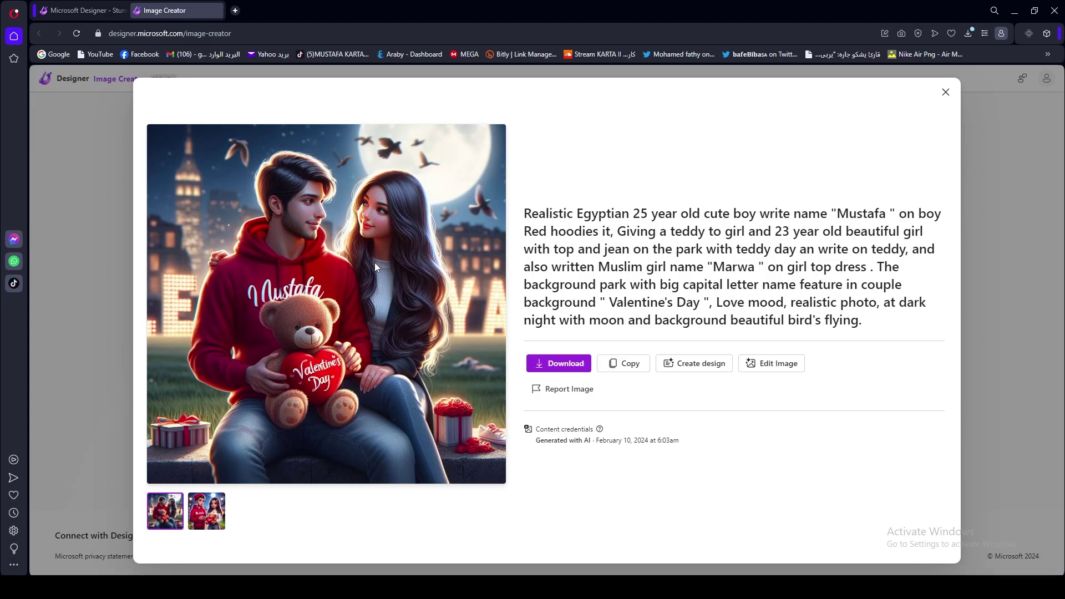
left_click(583, 363)
left_click(581, 389)
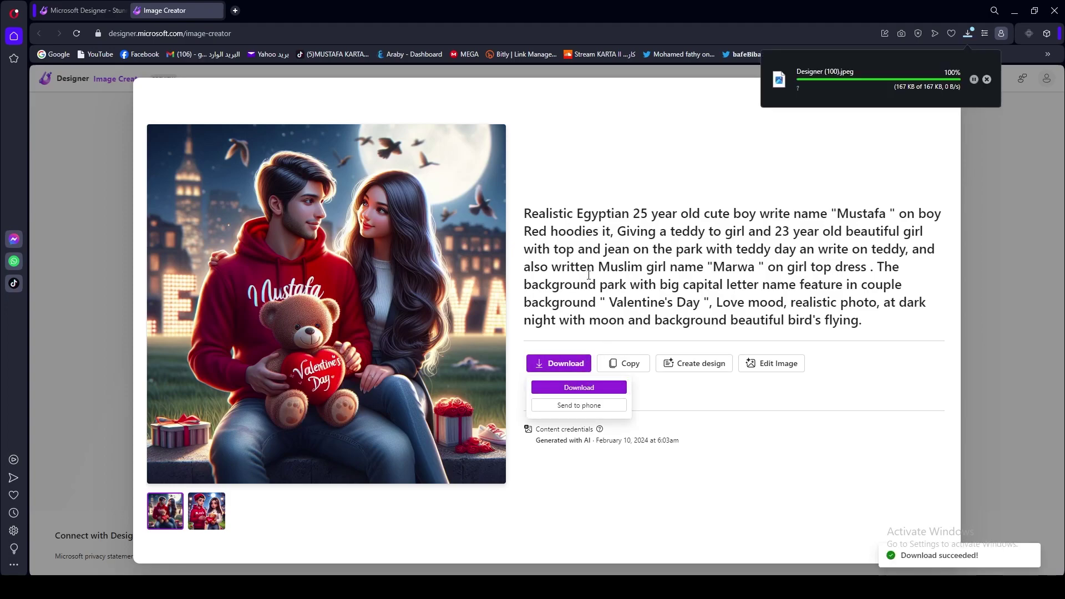
left_click(206, 511)
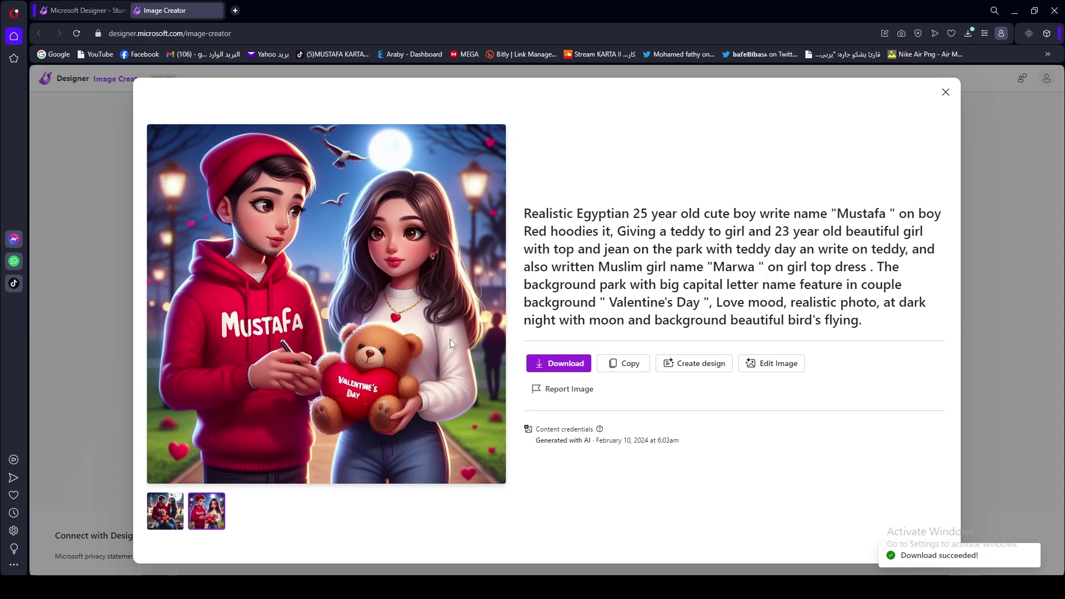
left_click(565, 367)
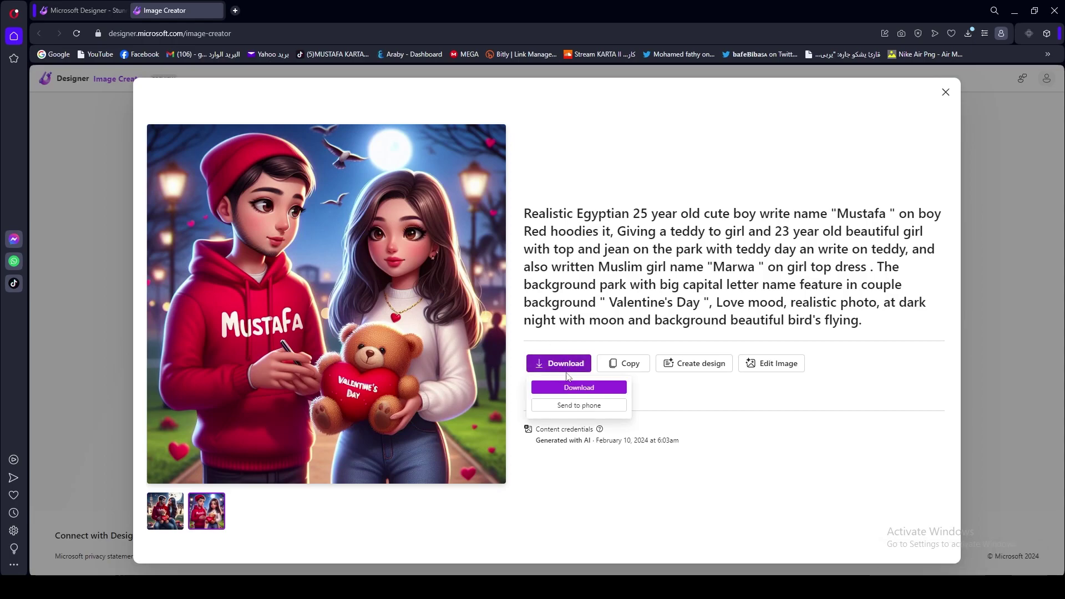
left_click(574, 388)
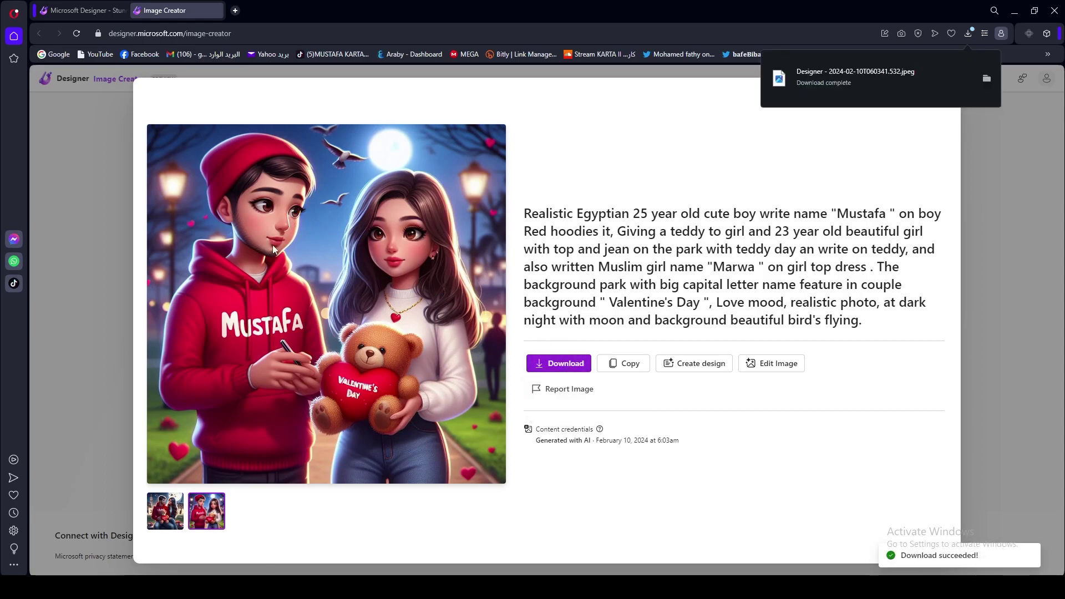
left_click(104, 177)
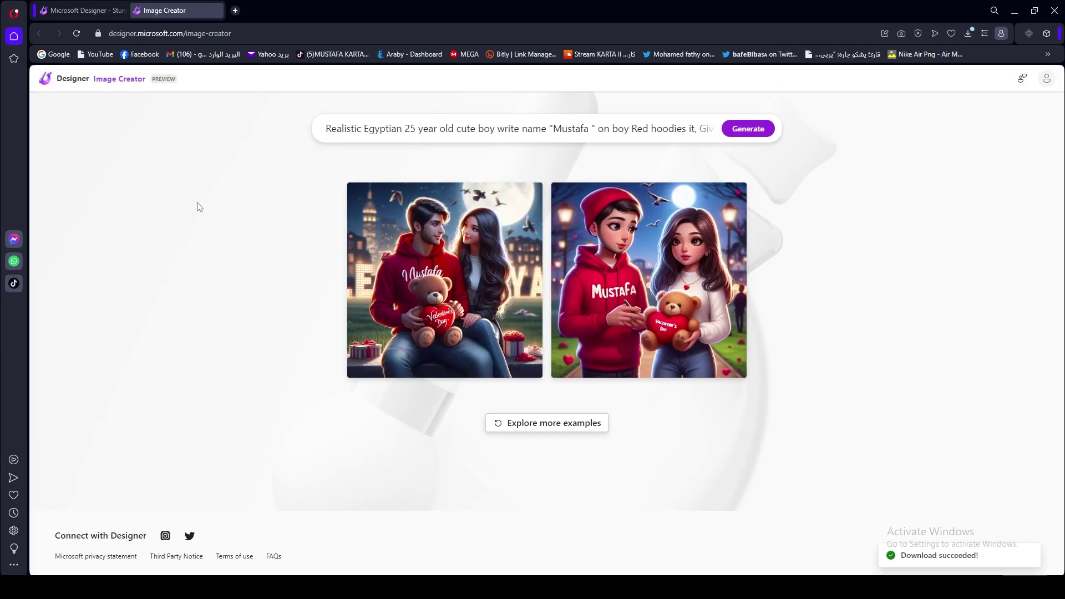
- Replace 'Muslim' with 'Hijab' in the prompt and generate a new image pair
left_click(435, 129)
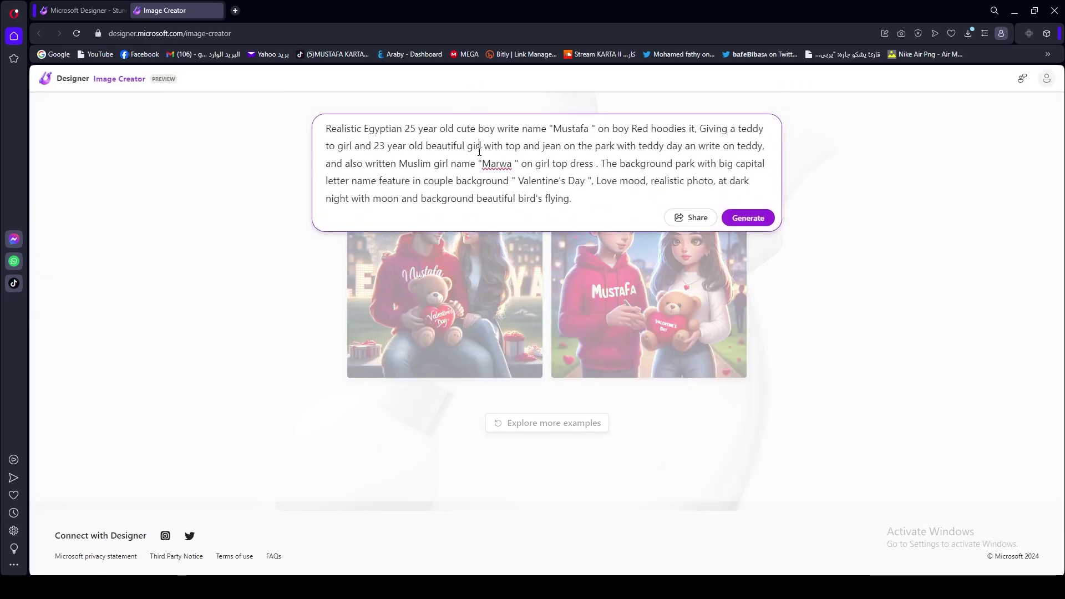
left_click(462, 163)
left_click(434, 164)
left_click_drag(431, 163, 399, 163)
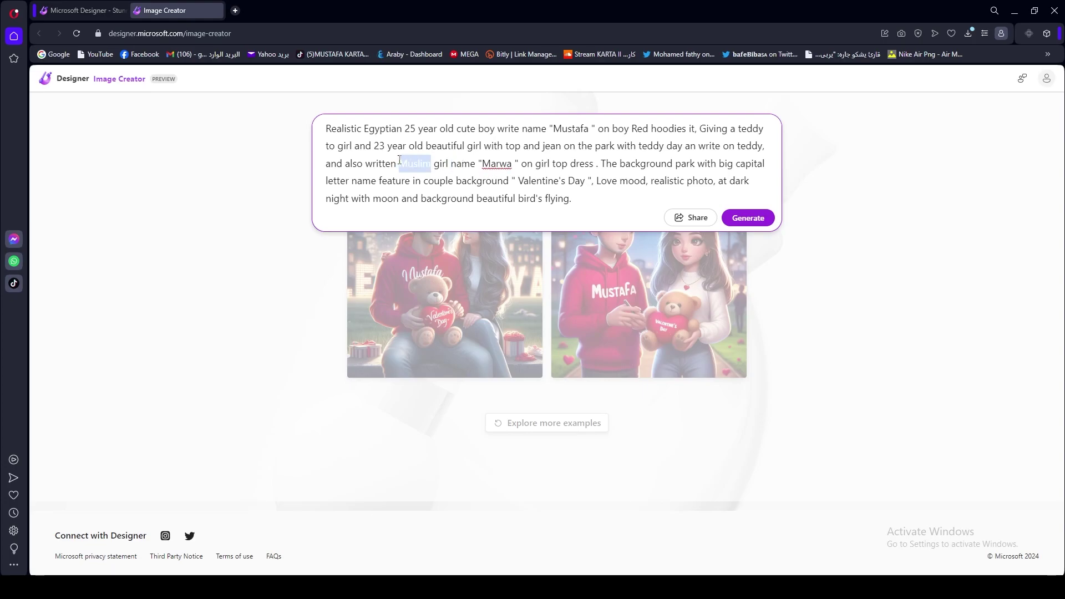
type("ij")
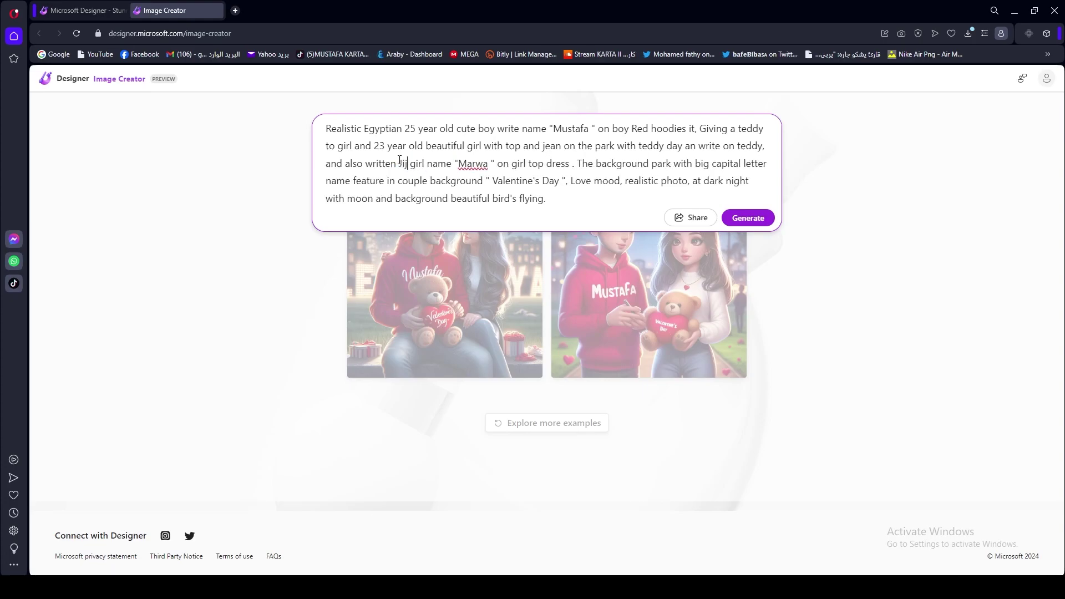
type("ab")
key("ctrl+a")
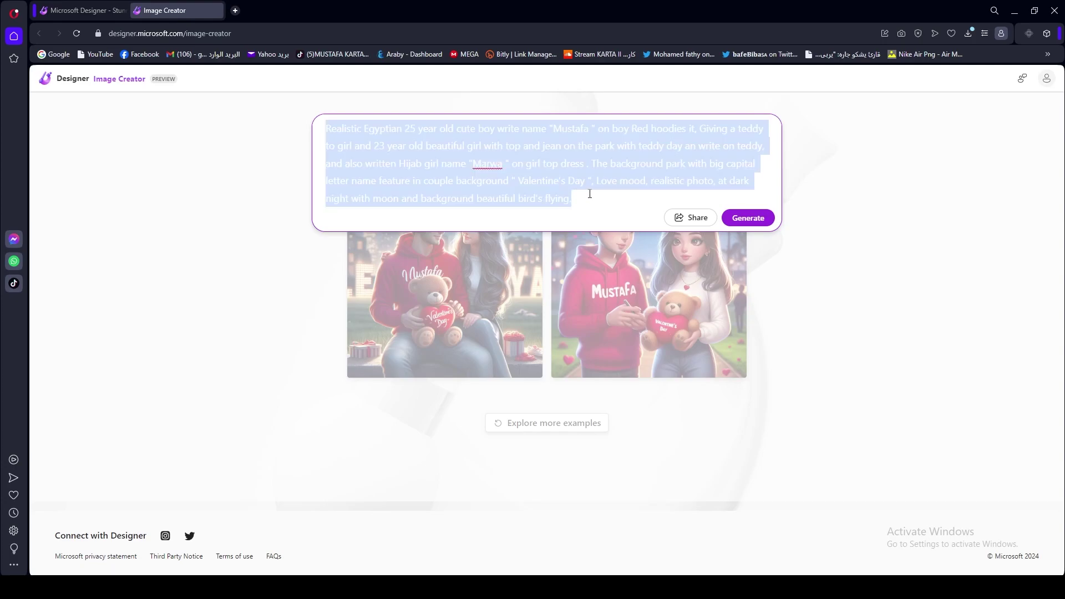
left_click(747, 217)
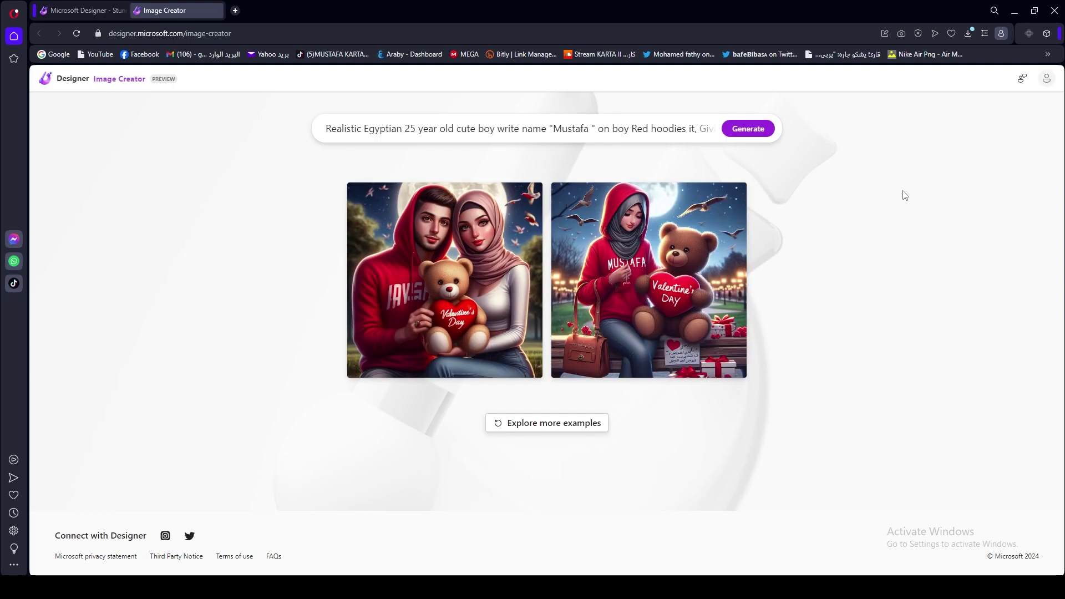
- Download both hijab couple images as .jpeg files, then generate another pair
left_click(726, 216)
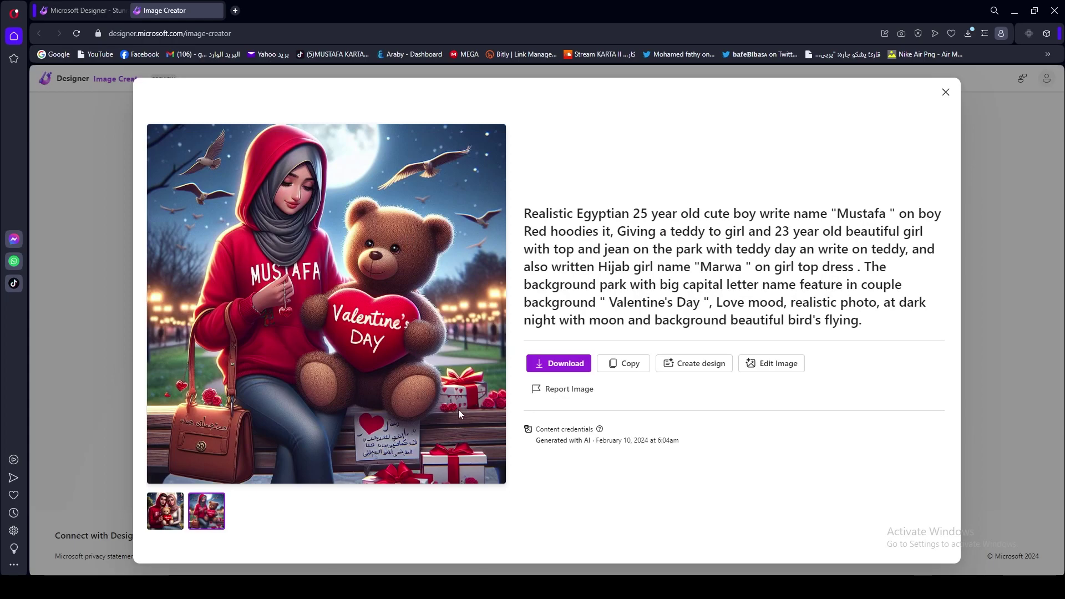
left_click(559, 363)
left_click(577, 385)
key("Left")
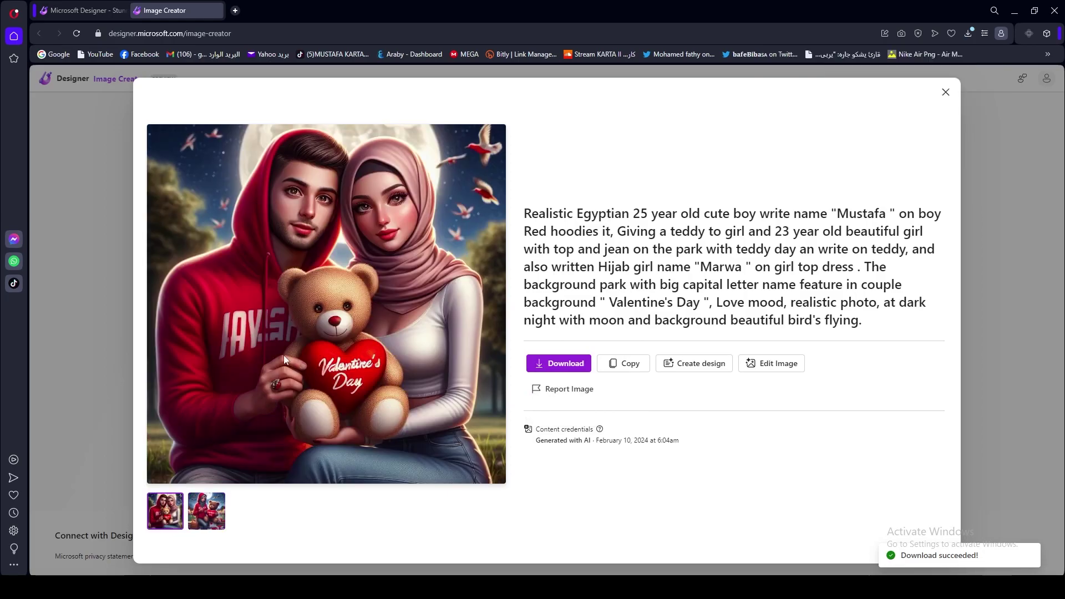
left_click(559, 364)
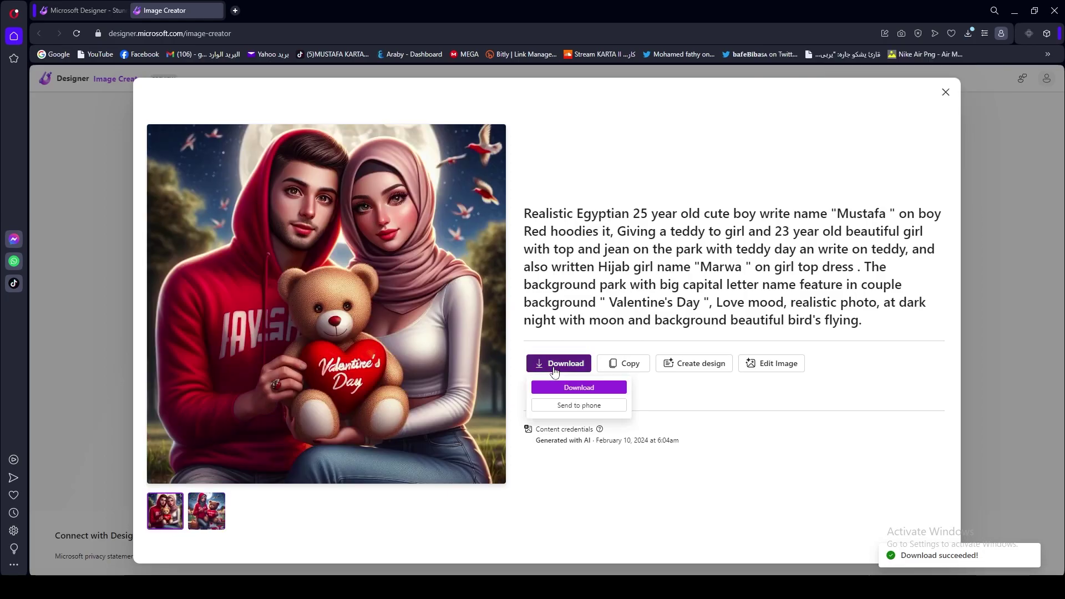
left_click(557, 387)
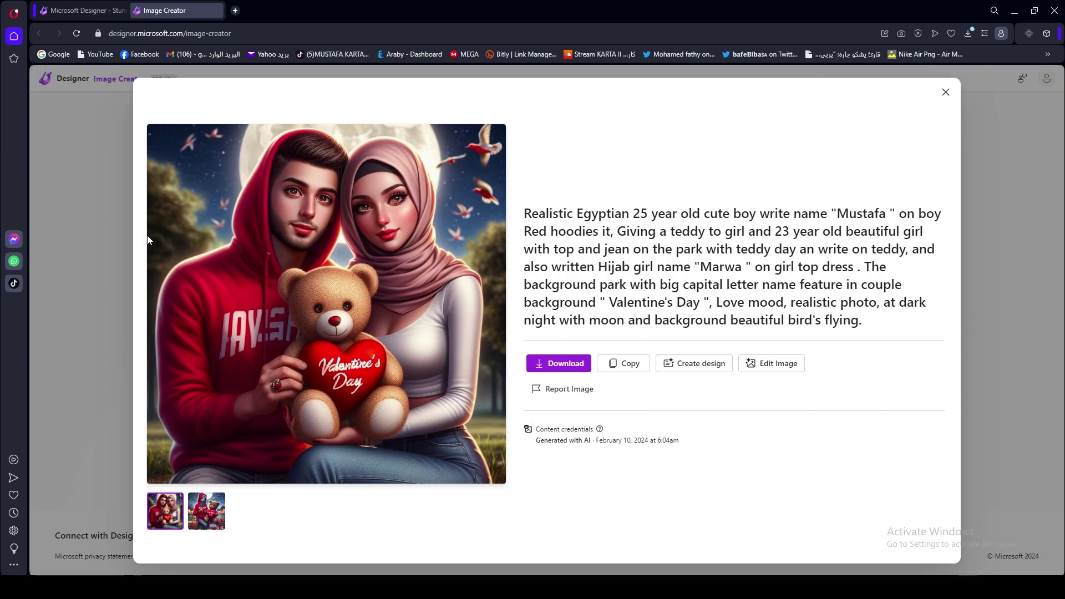
left_click(132, 222)
left_click(761, 132)
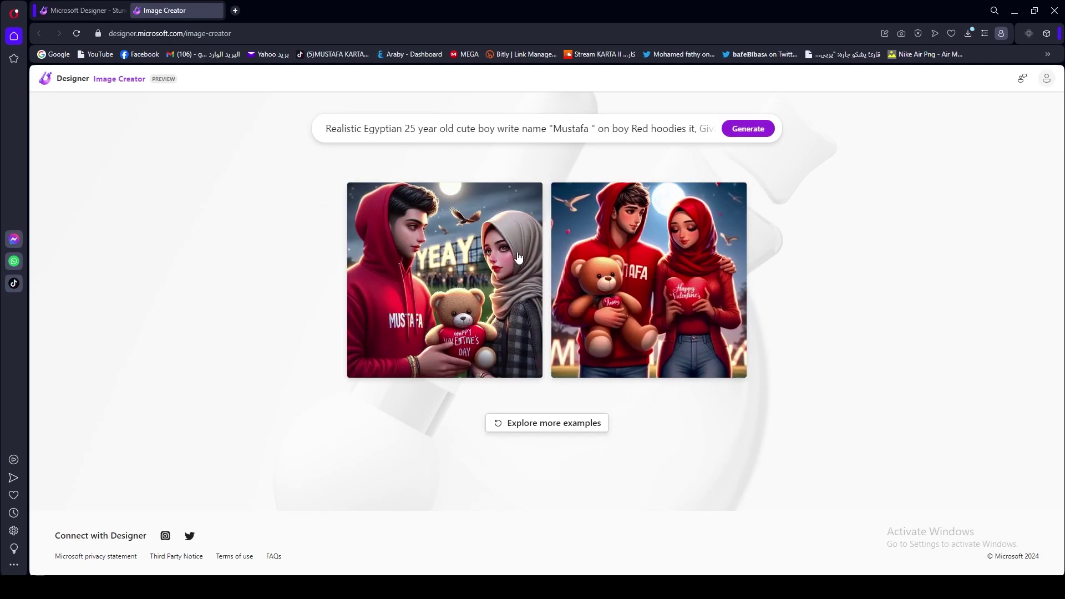
- Download the YEAY couple image and the red-hijab couple image, then close the viewer
left_click(510, 247)
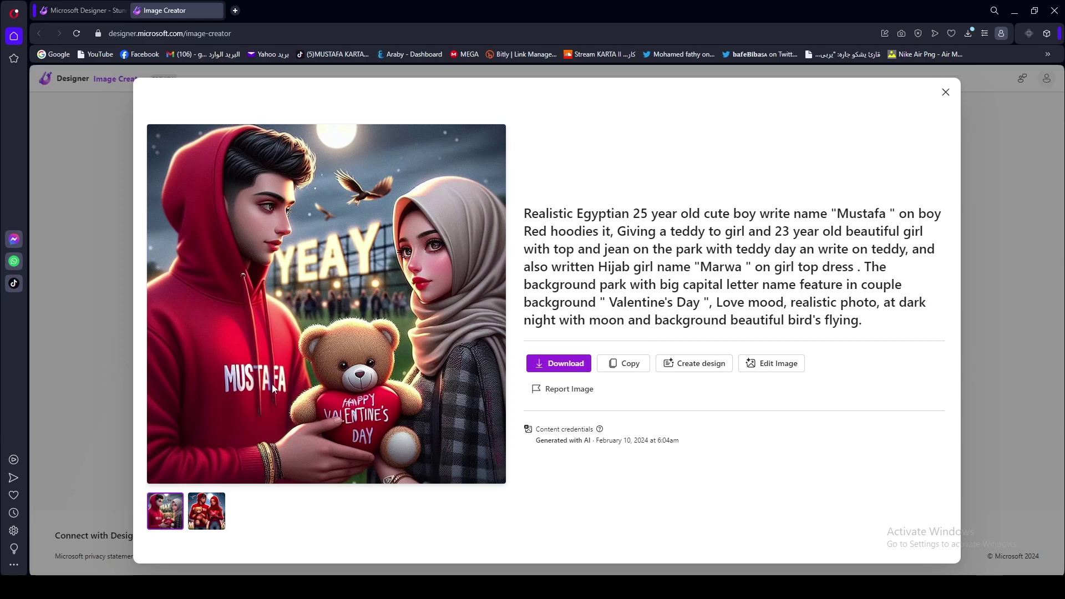
left_click(567, 365)
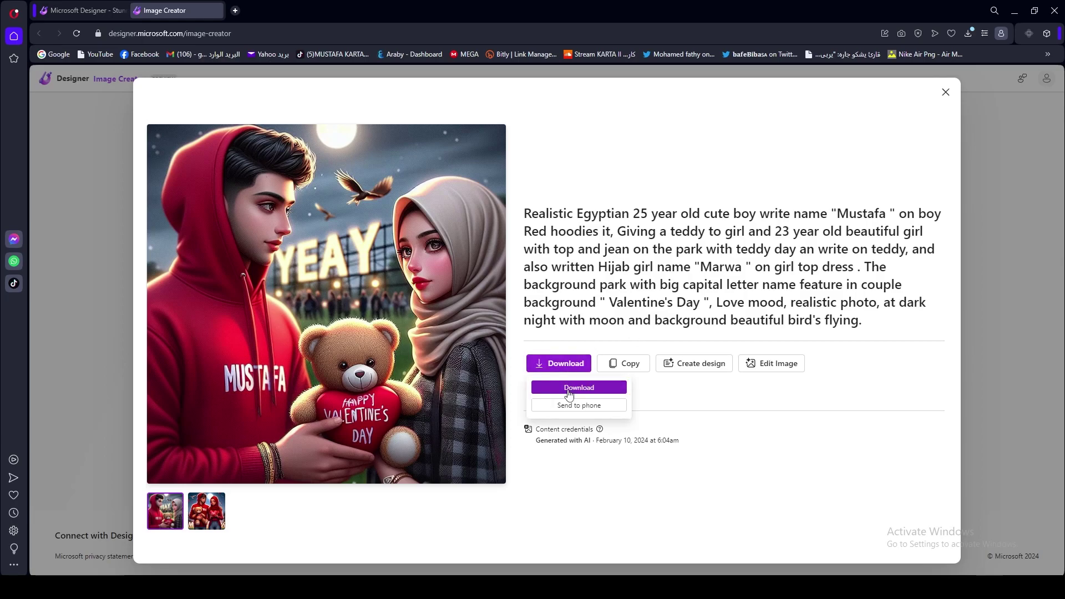
left_click(579, 388)
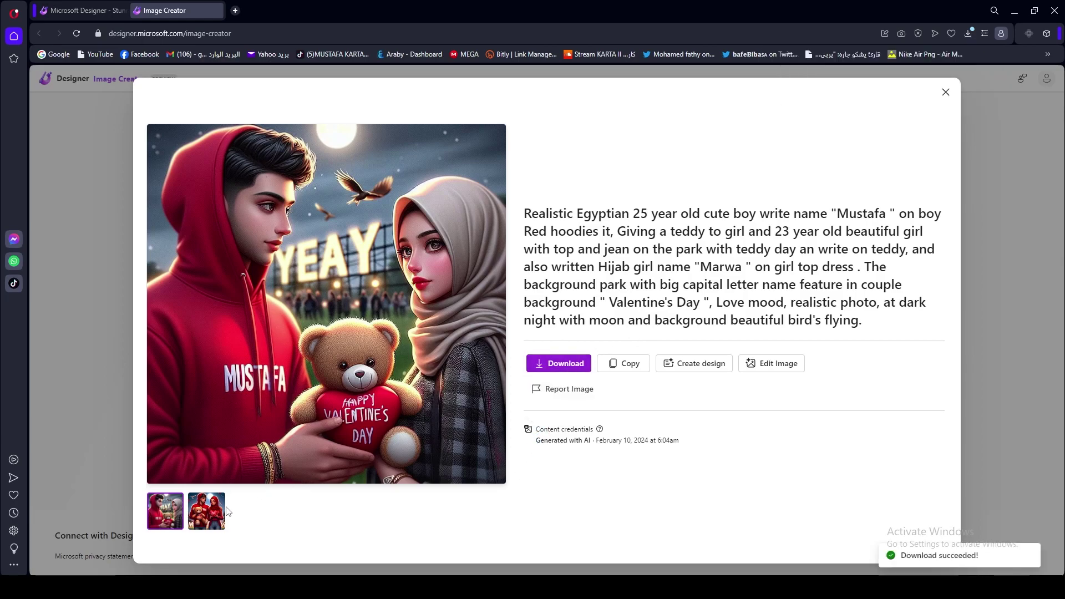
left_click(210, 512)
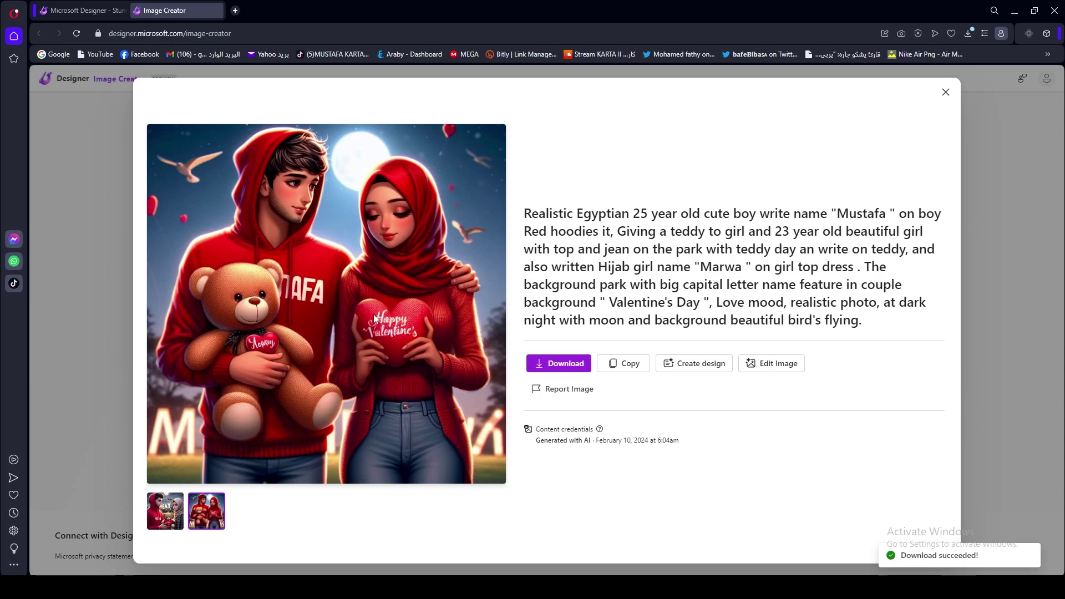
left_click(558, 363)
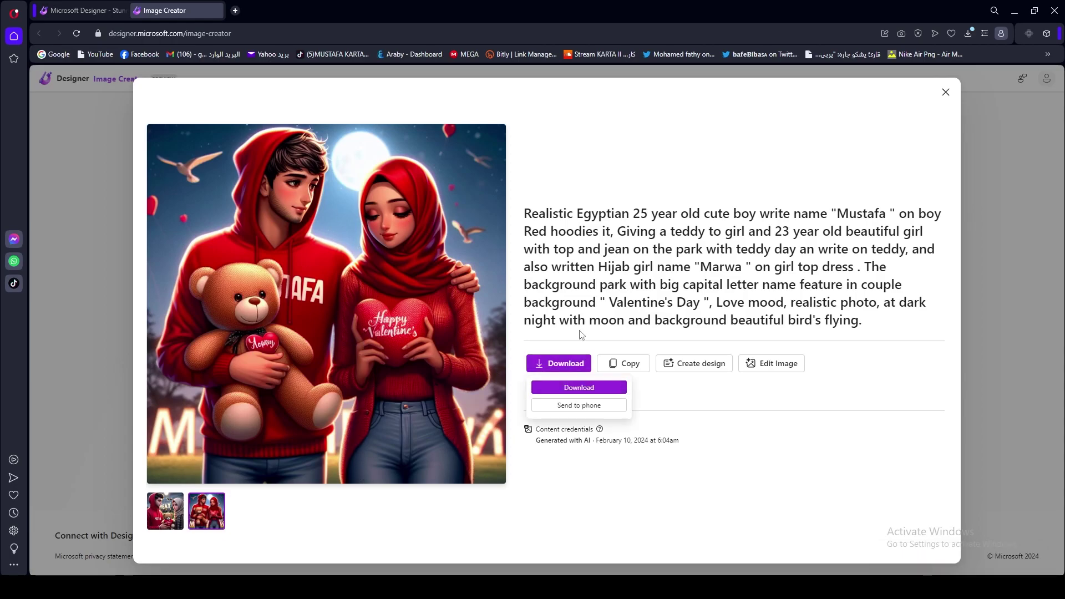
left_click(557, 384)
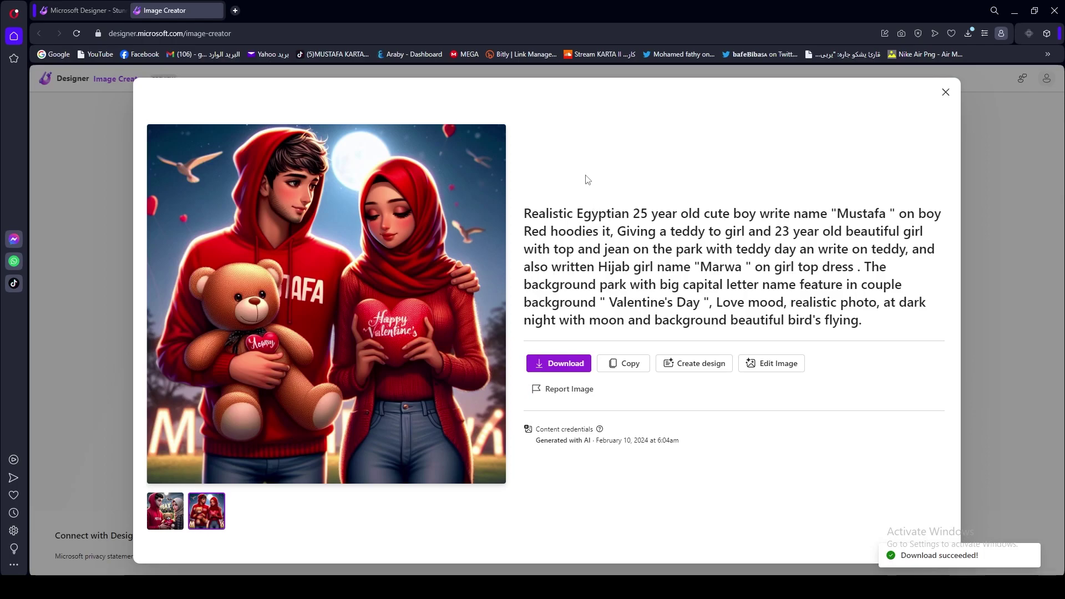
left_click(81, 224)
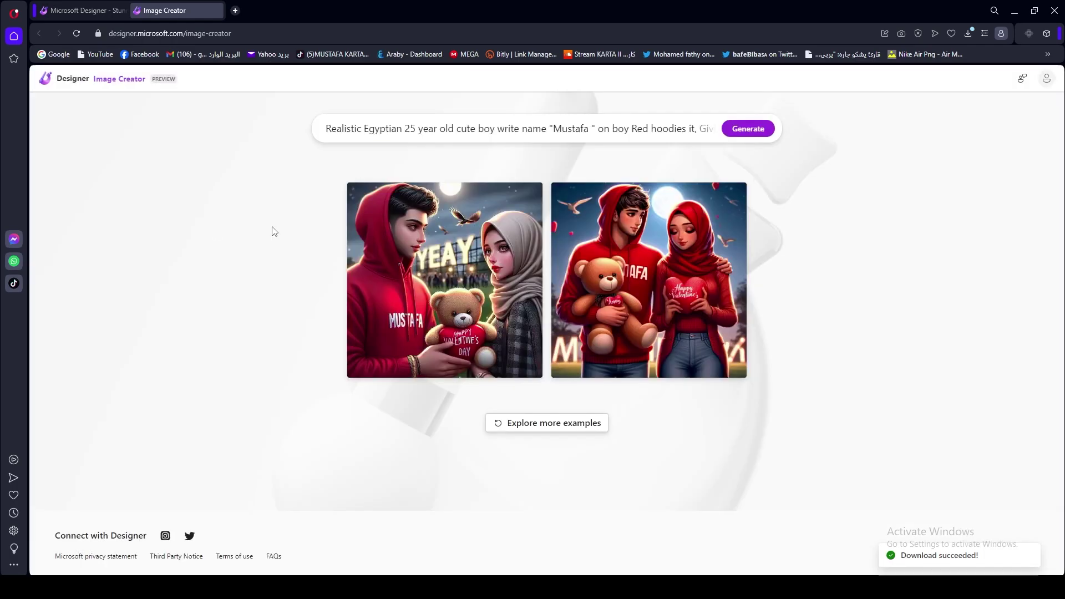
left_click(561, 129)
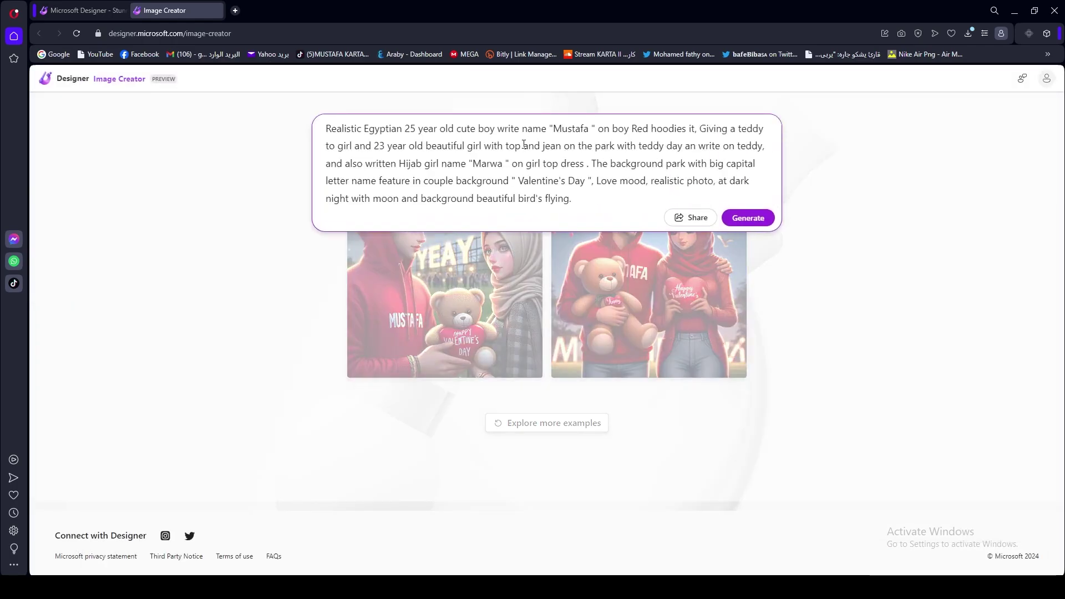
type("p")
left_click_drag(564, 128, 630, 146)
left_click(566, 181)
left_click_drag(577, 214, 324, 122)
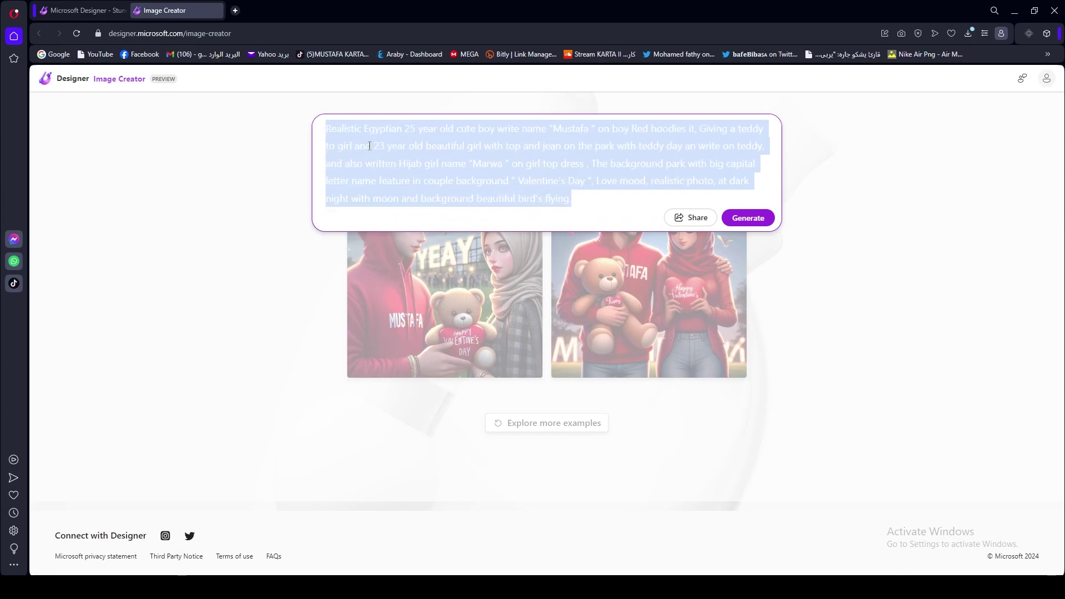
left_click(558, 164)
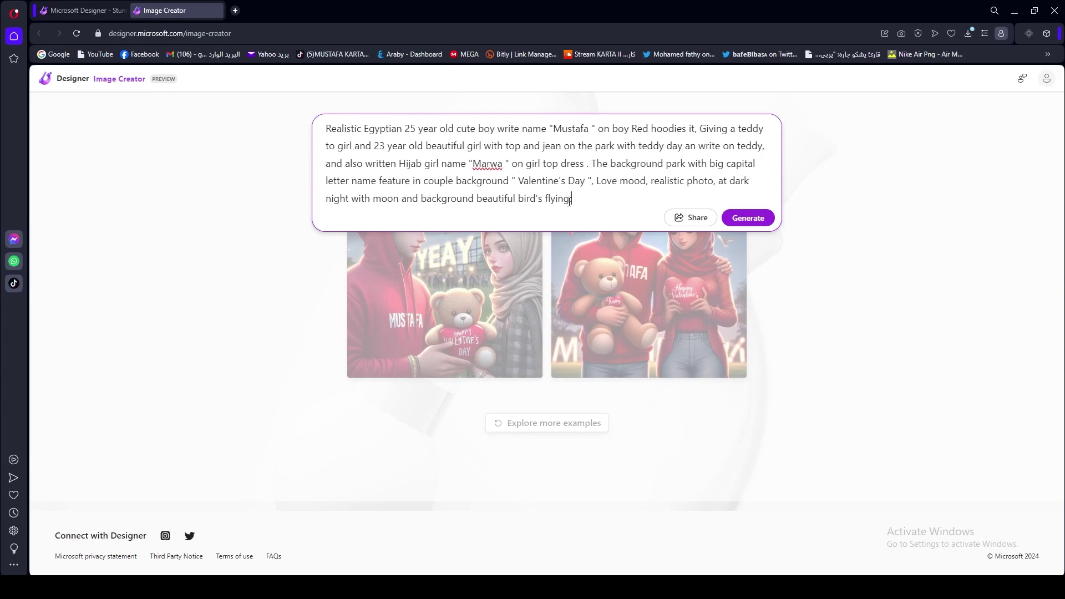
left_click_drag(570, 200, 326, 131)
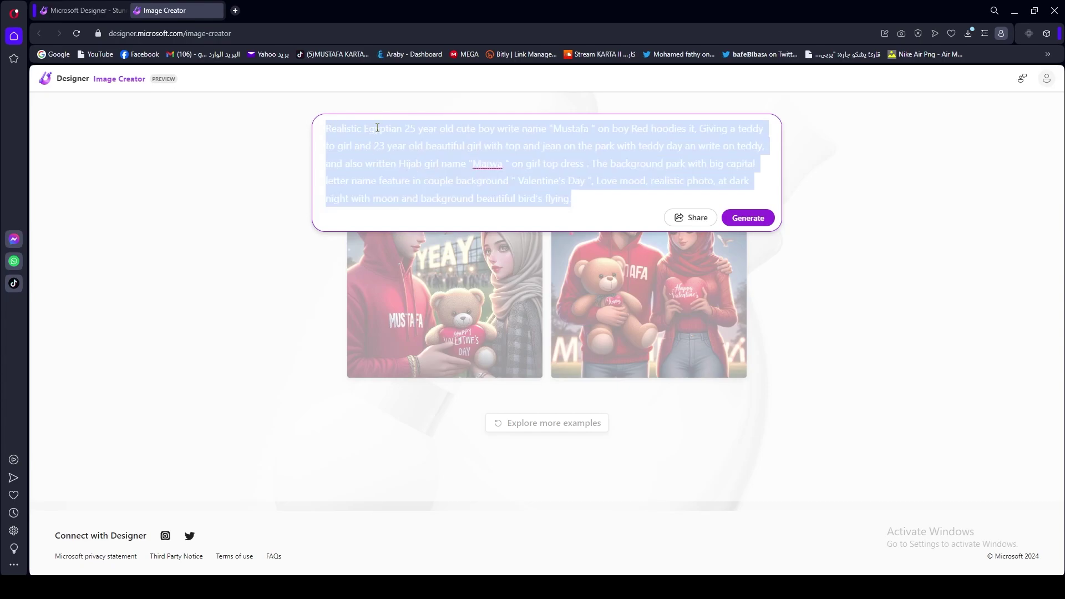
left_click(574, 202)
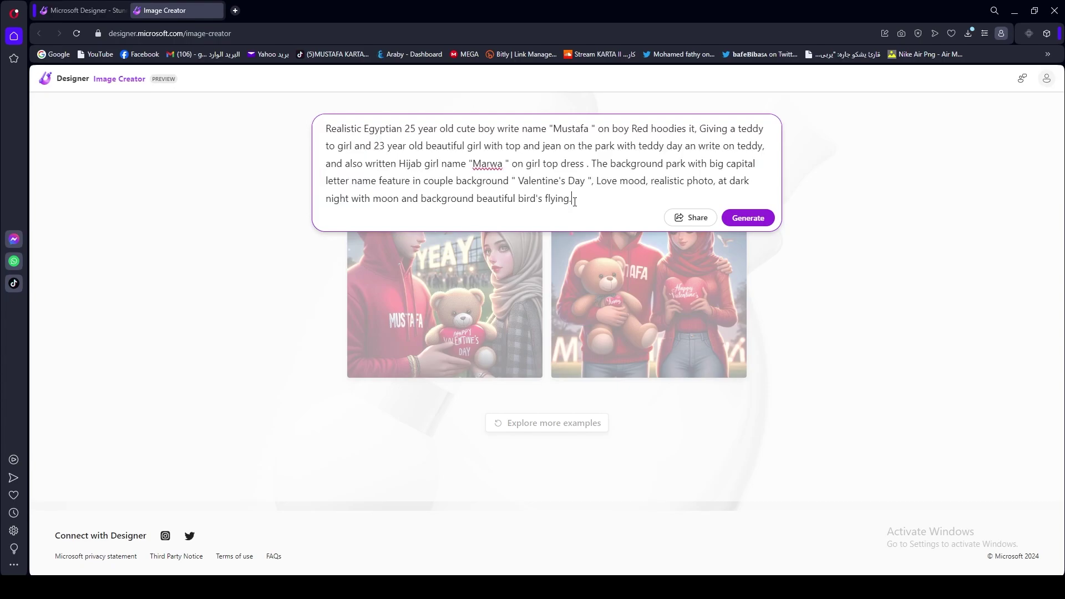
left_click_drag(583, 200, 326, 129)
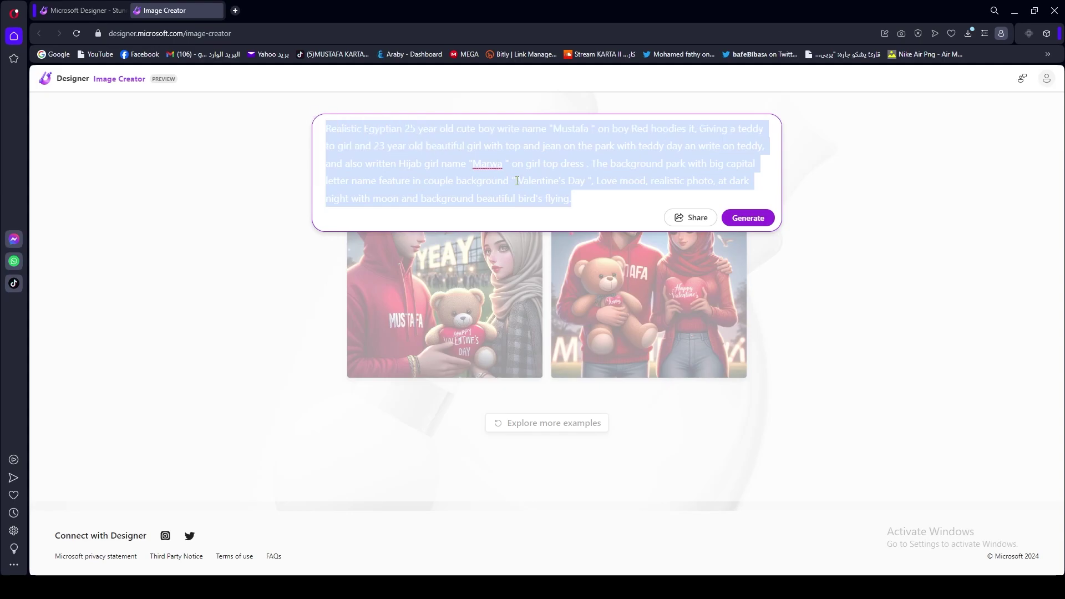
left_click(501, 166)
left_click_drag(502, 167, 482, 166)
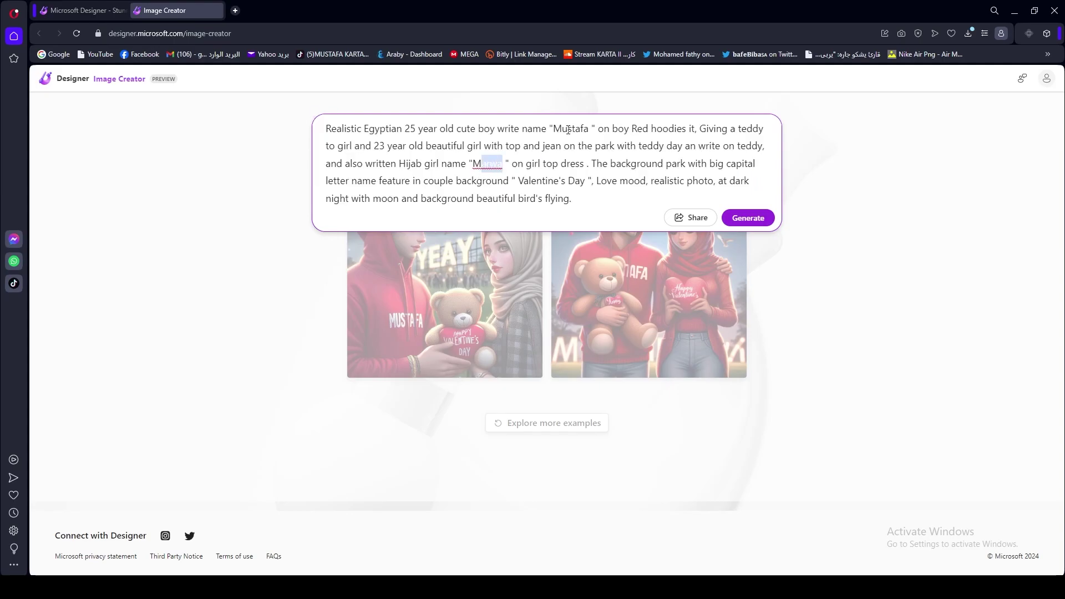
left_click_drag(568, 130, 521, 135)
left_click_drag(404, 130, 372, 131)
left_click(263, 194)
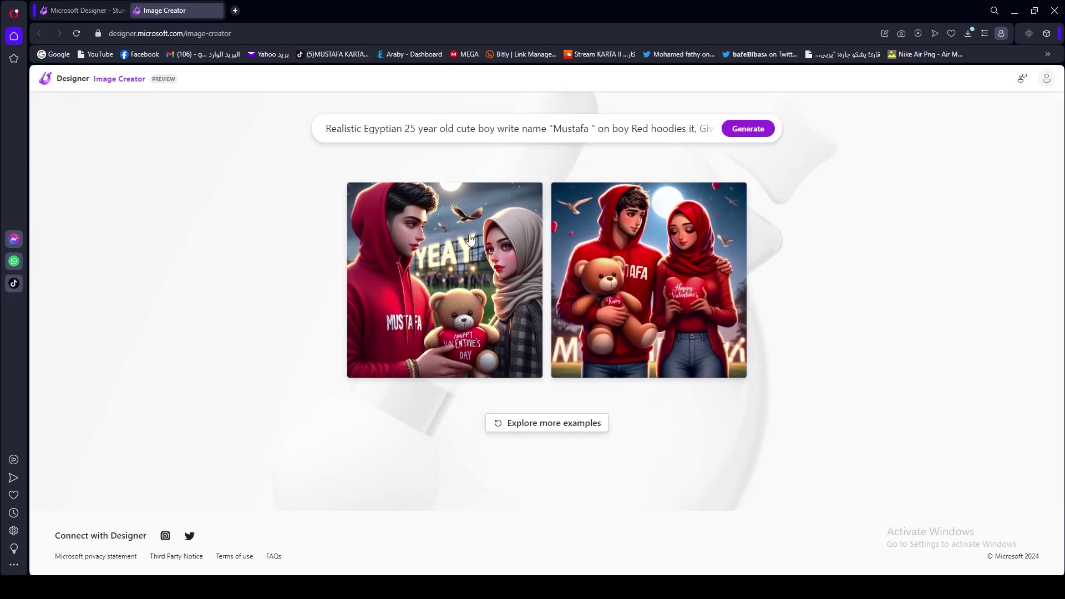